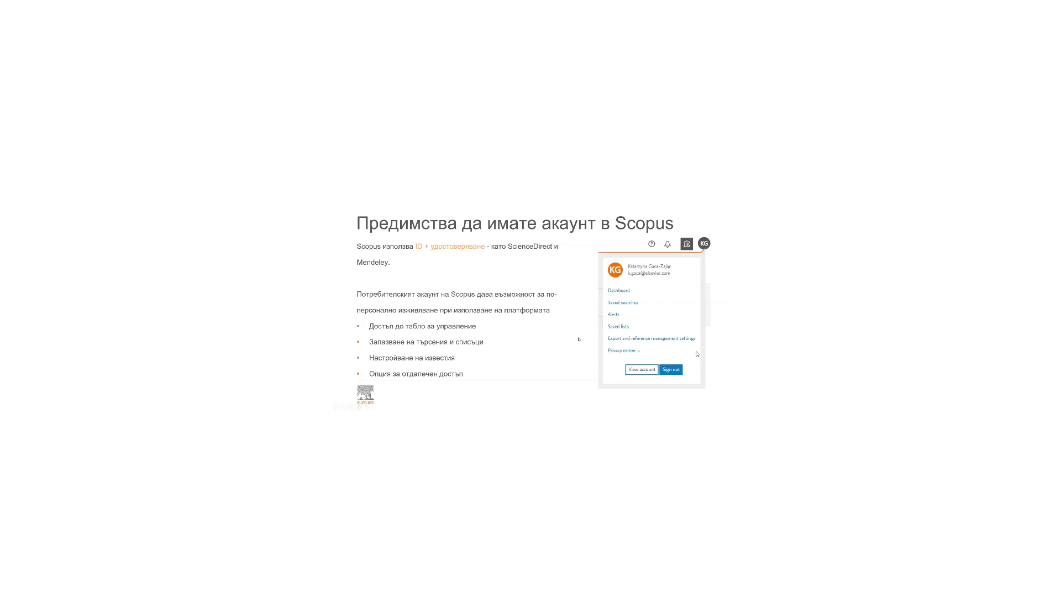
Step: Advance to the demonstration slide, end the slideshow and switch to the Scopus start page in the browser
key("Right")
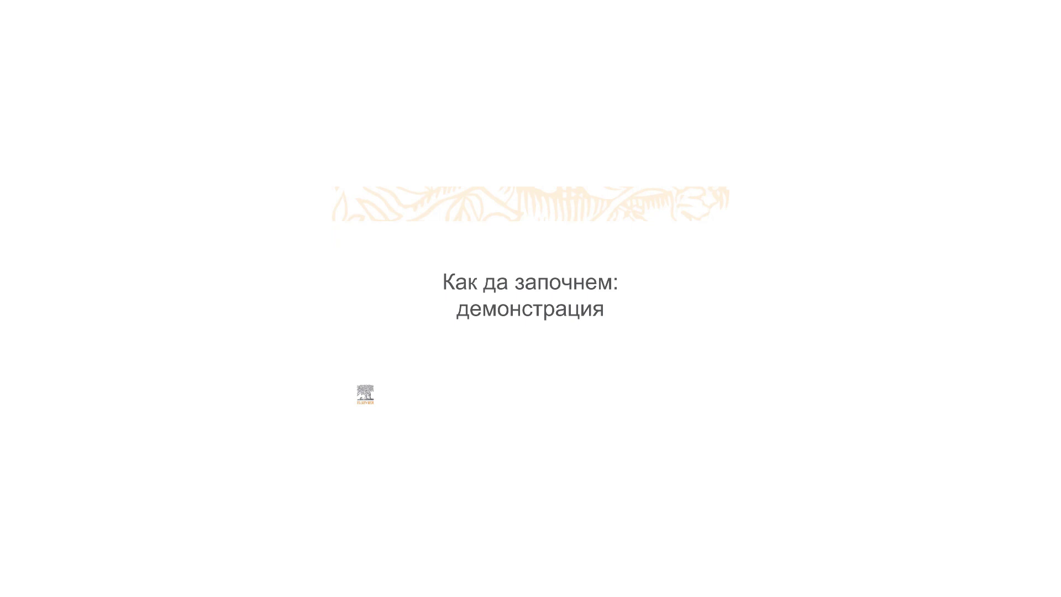
key("alt+Tab")
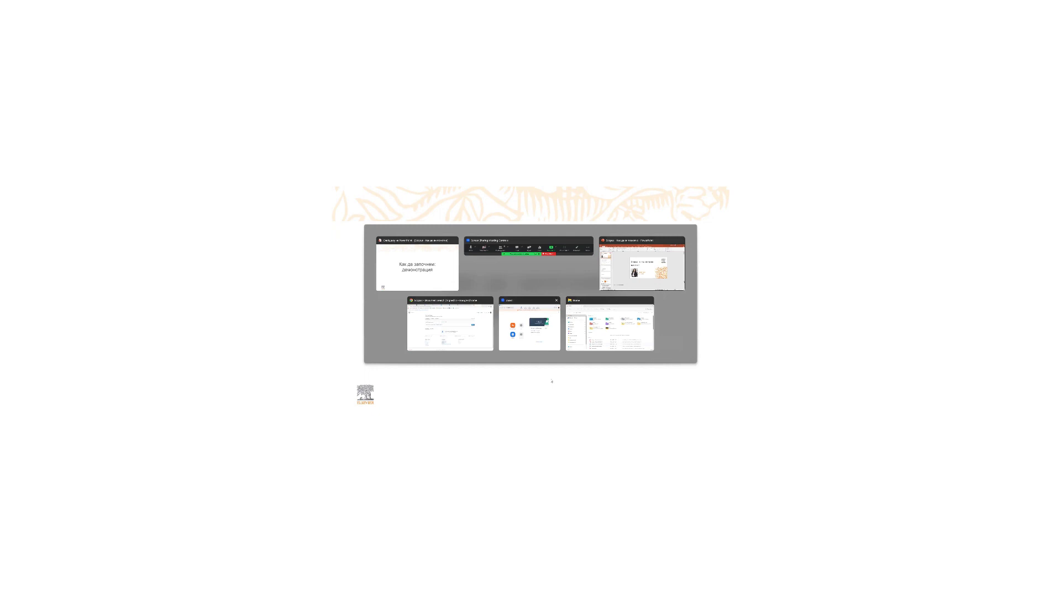
key("Escape")
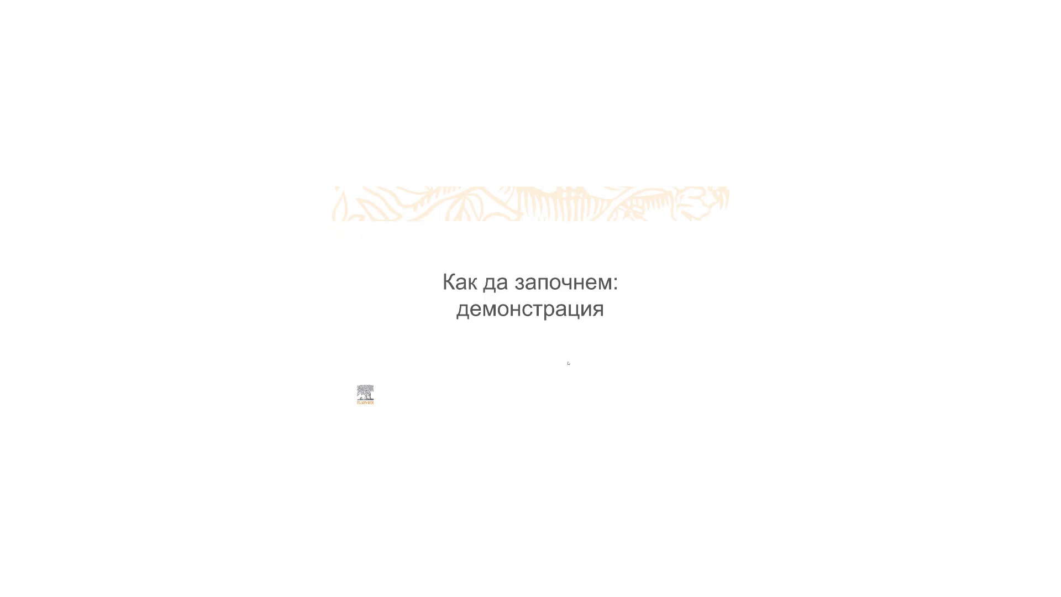
key("Escape")
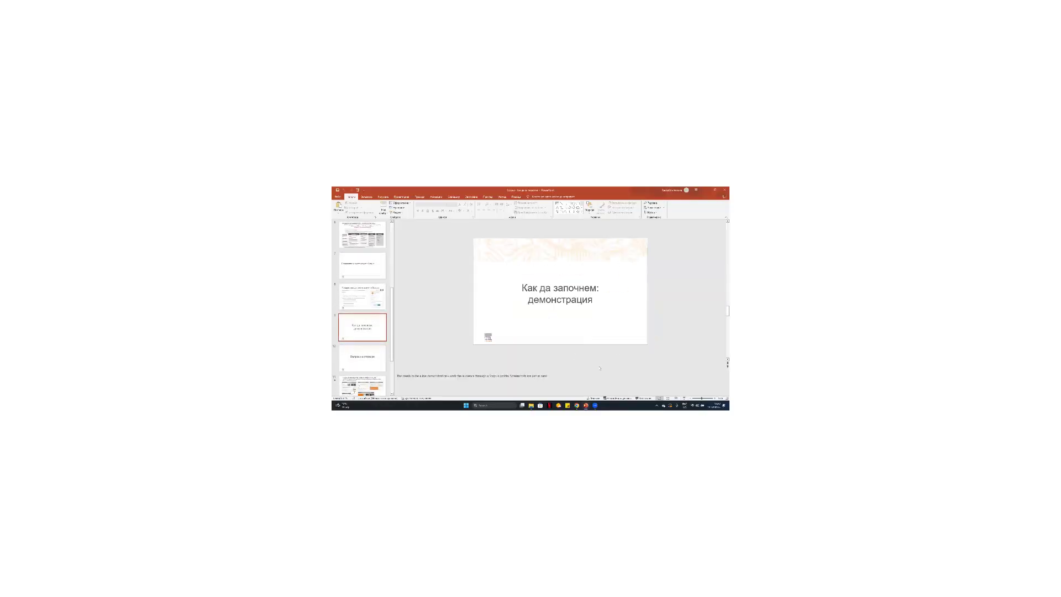
key("alt+Tab")
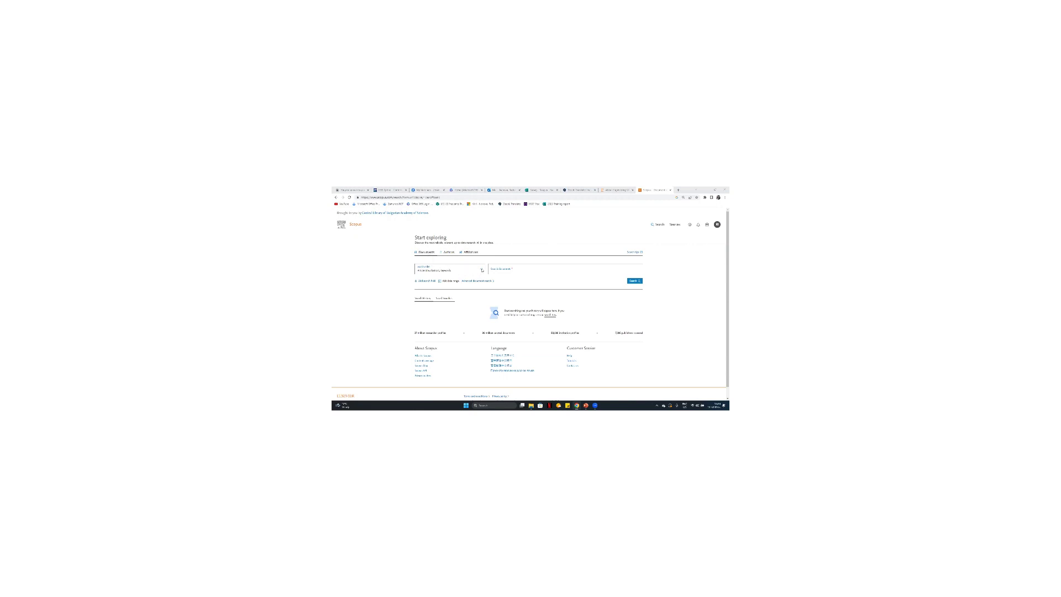
Step: Review the search field choices for documents, and add a second search field to check its Boolean operator options
left_click(482, 269)
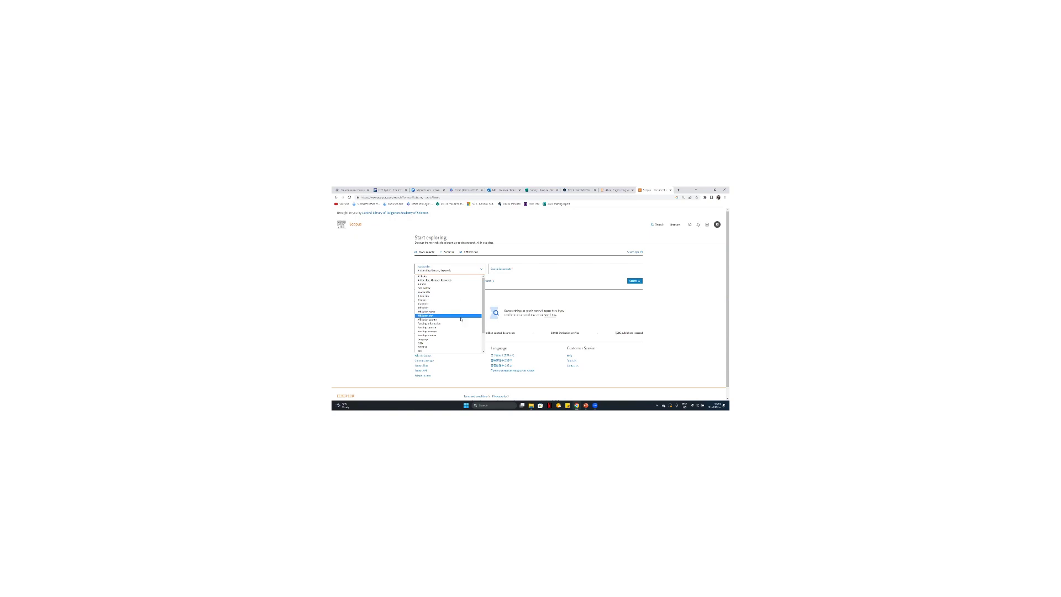
scroll(484, 316, "down", 2)
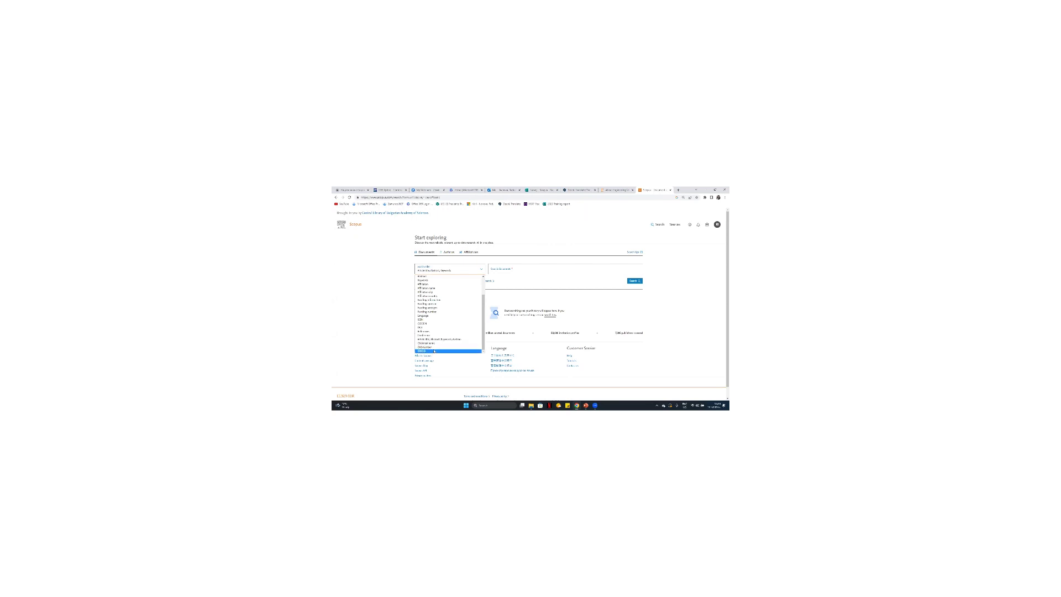
left_click(398, 291)
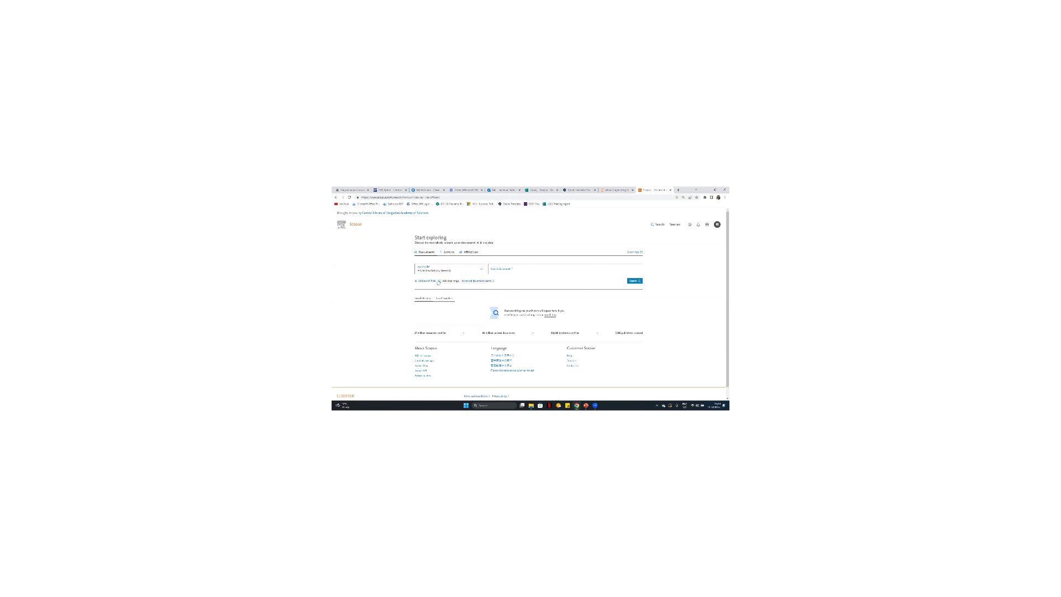
left_click(431, 282)
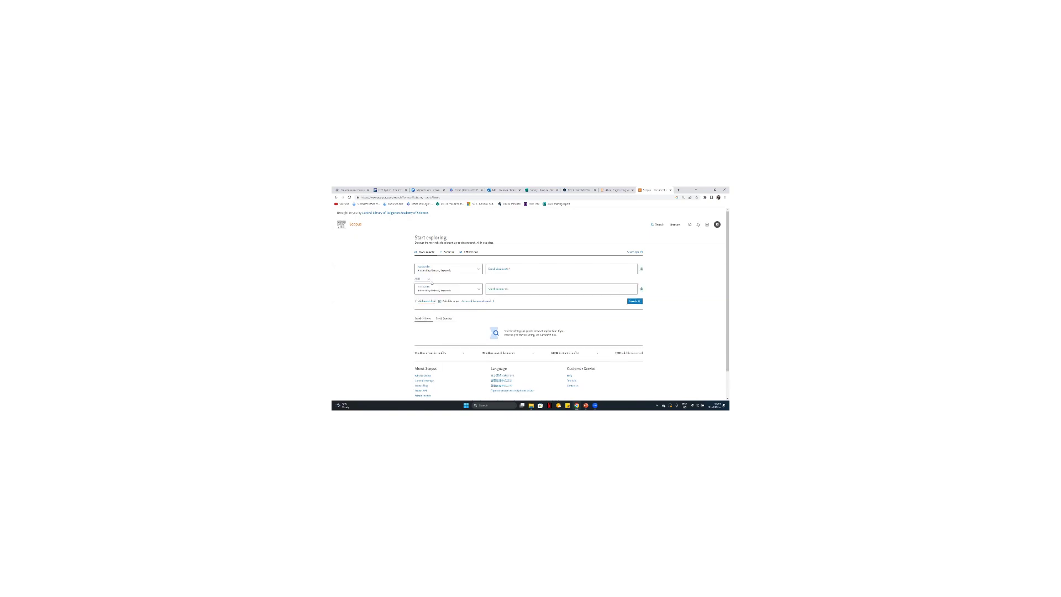
left_click(429, 281)
left_click(401, 293)
Step: View the author search form with its search-by options and the affiliation search form
left_click(449, 252)
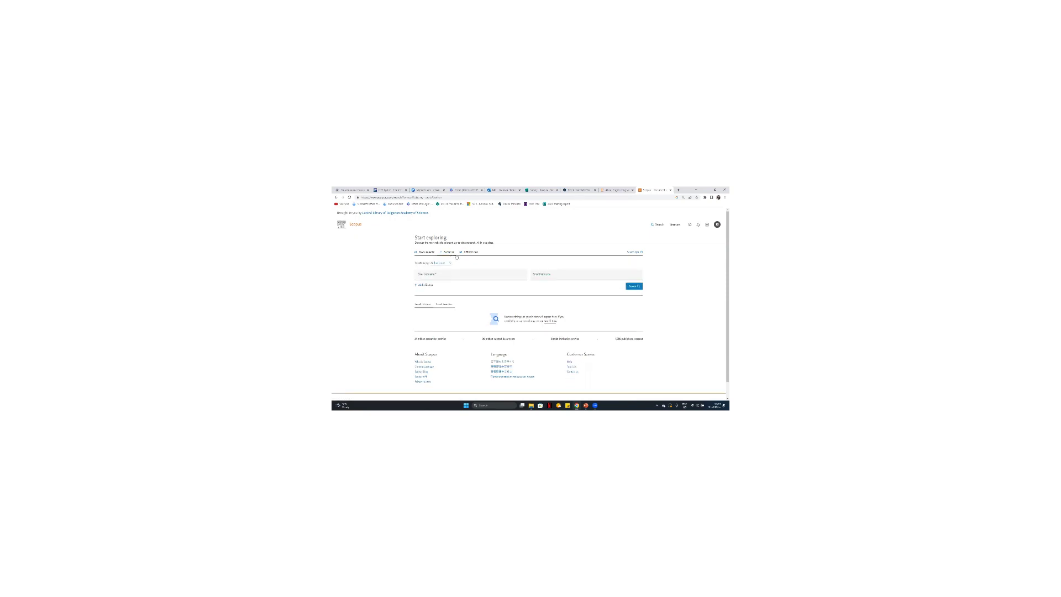
left_click(450, 264)
left_click(443, 268)
left_click(472, 253)
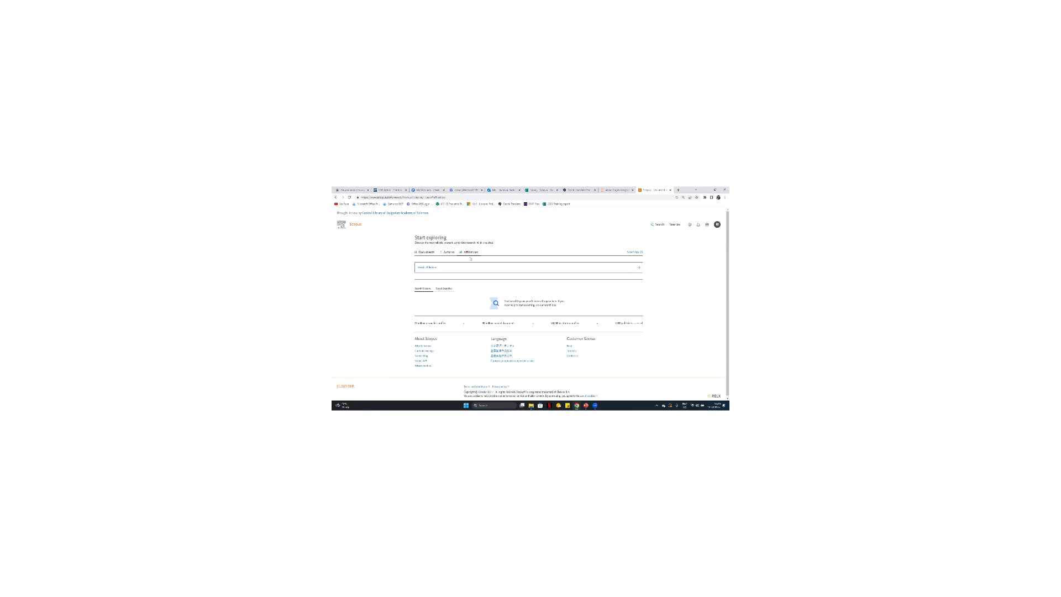
left_click(464, 266)
left_click(450, 268)
Step: View the saved searches beside the search history and look through the account options
left_click(420, 290)
left_click(443, 289)
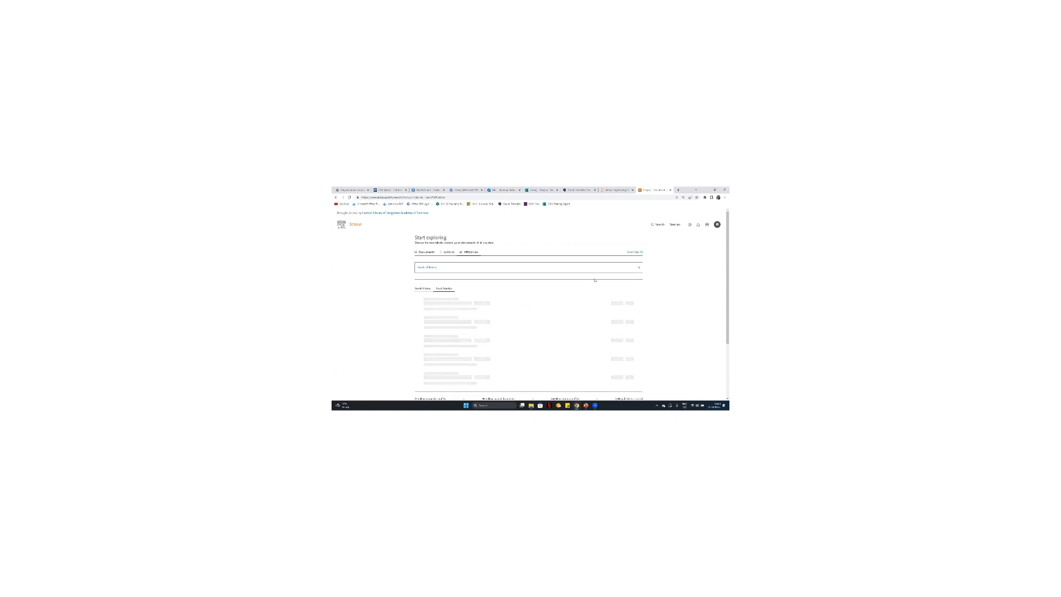
left_click(718, 225)
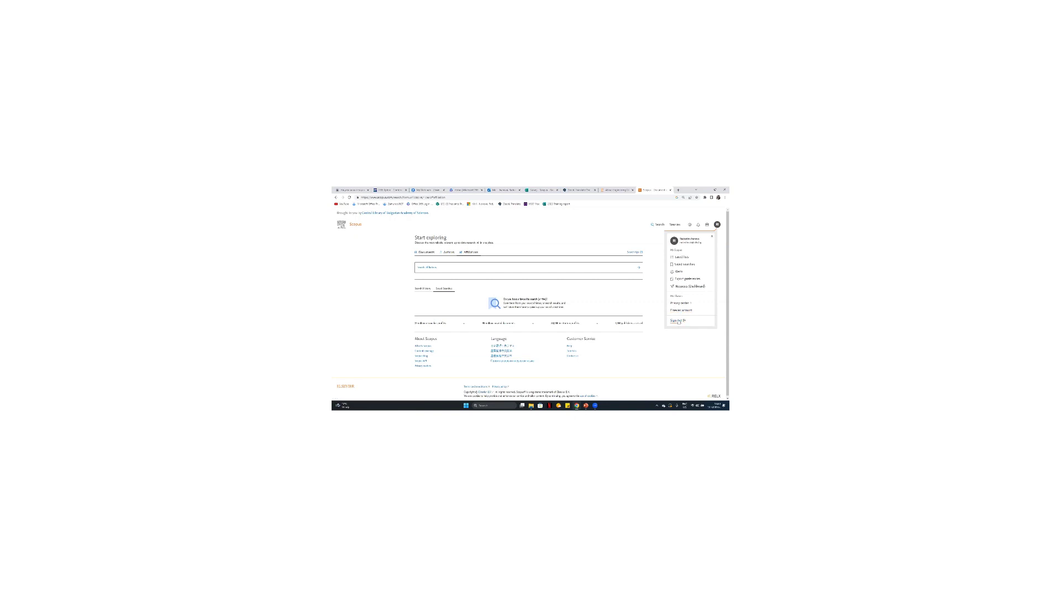
left_click(653, 240)
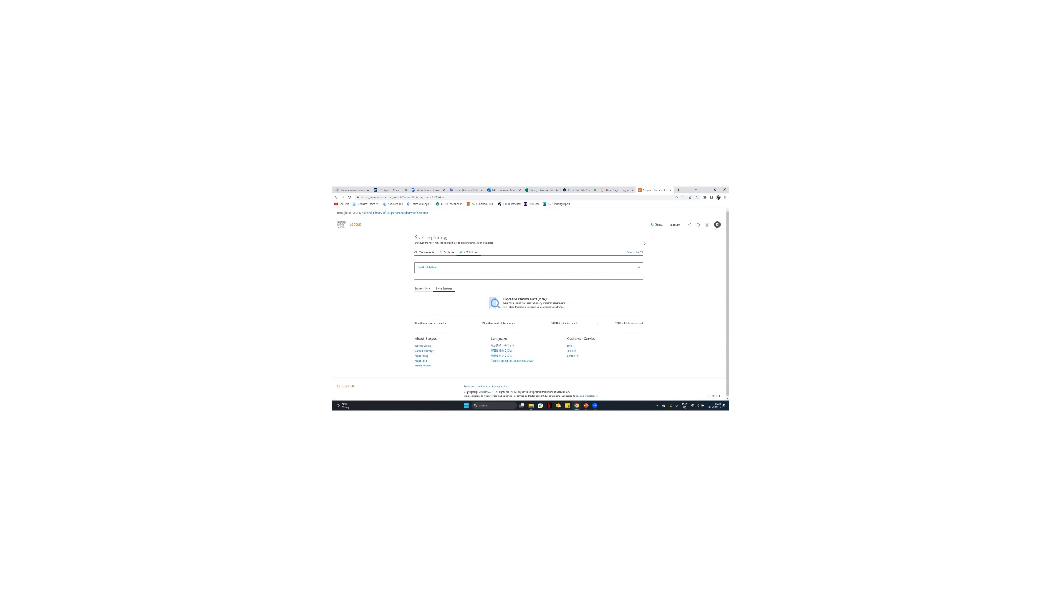
Step: Open the Sources page and review its search criteria and result filters
left_click(676, 225)
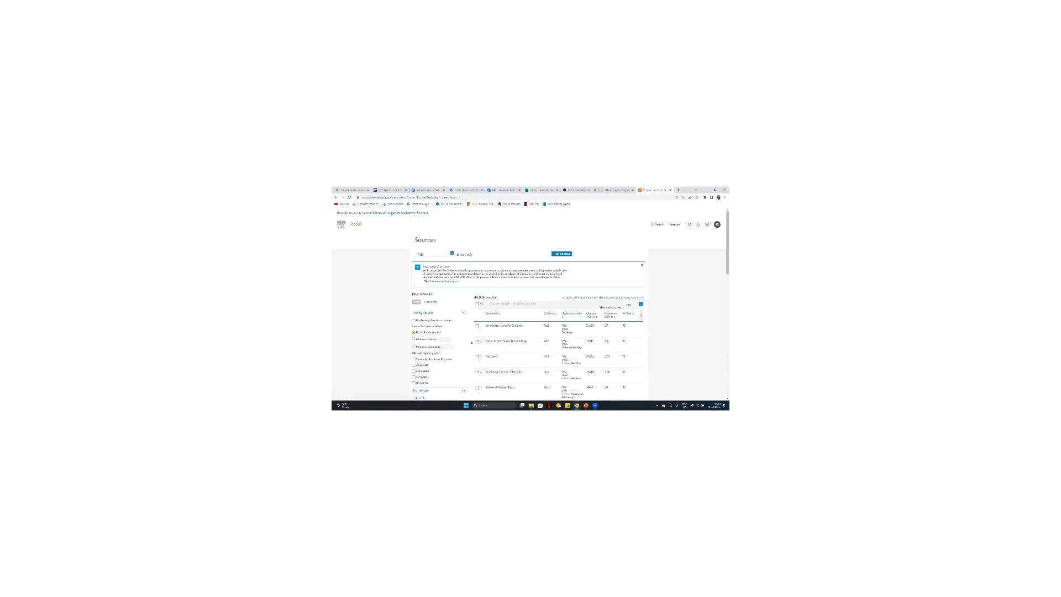
left_click(453, 254)
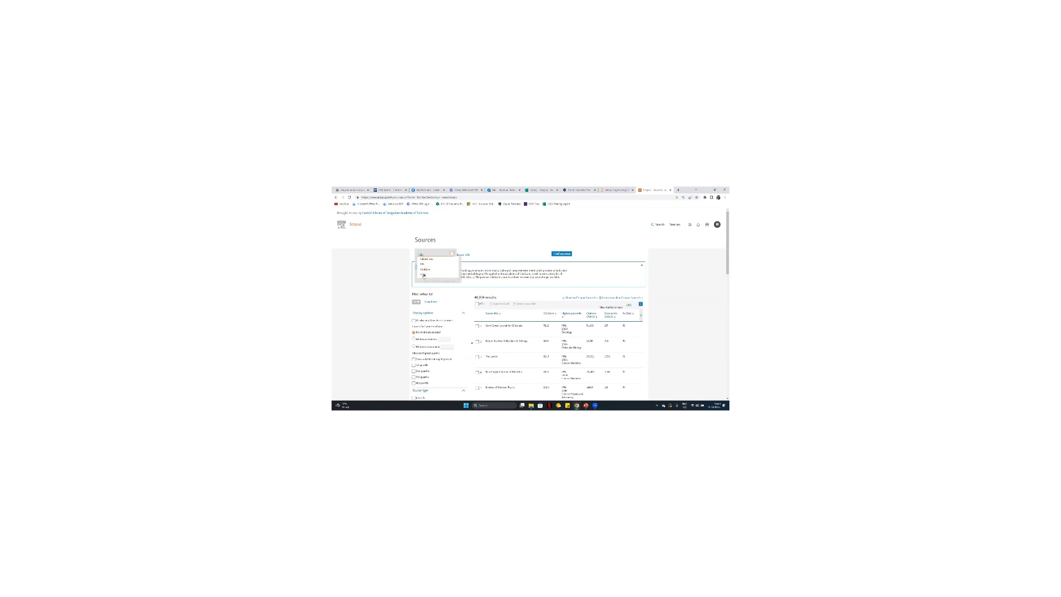
key("Escape")
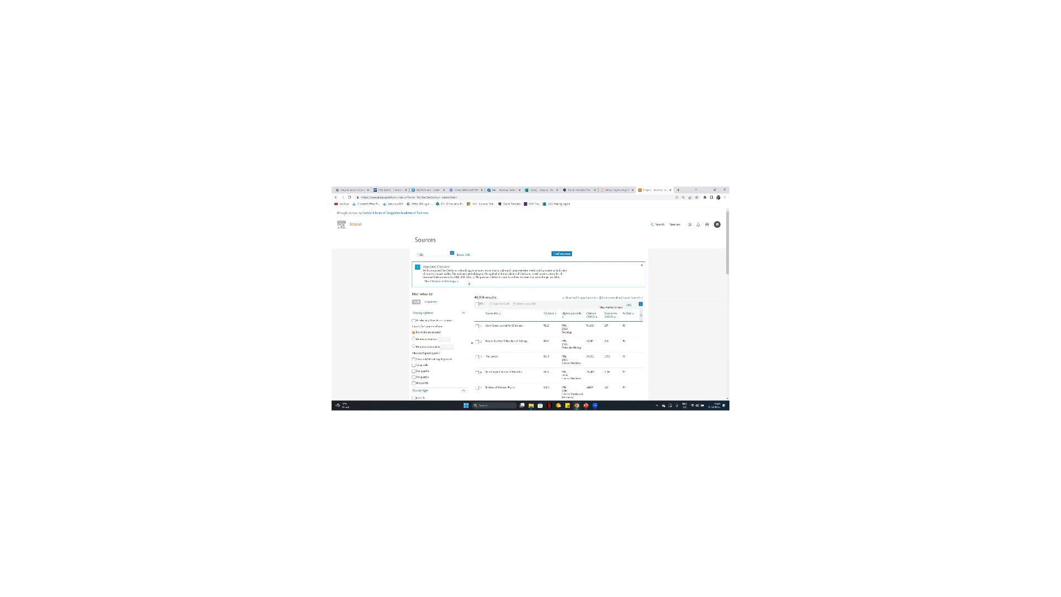
scroll(480, 288, "down", 1)
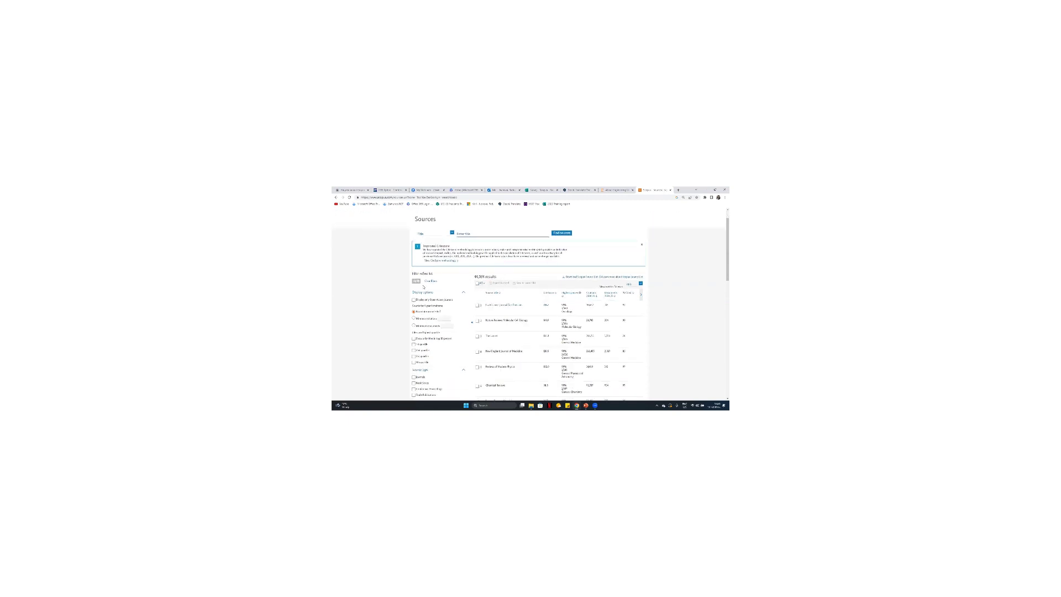
scroll(410, 282, "down", 2)
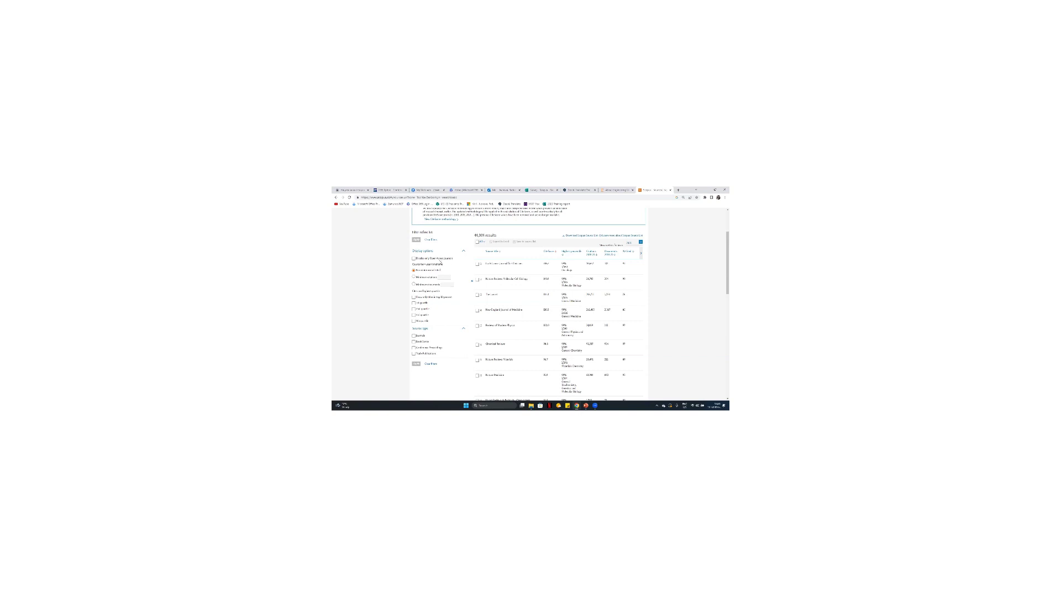
scroll(400, 295, "up", 2)
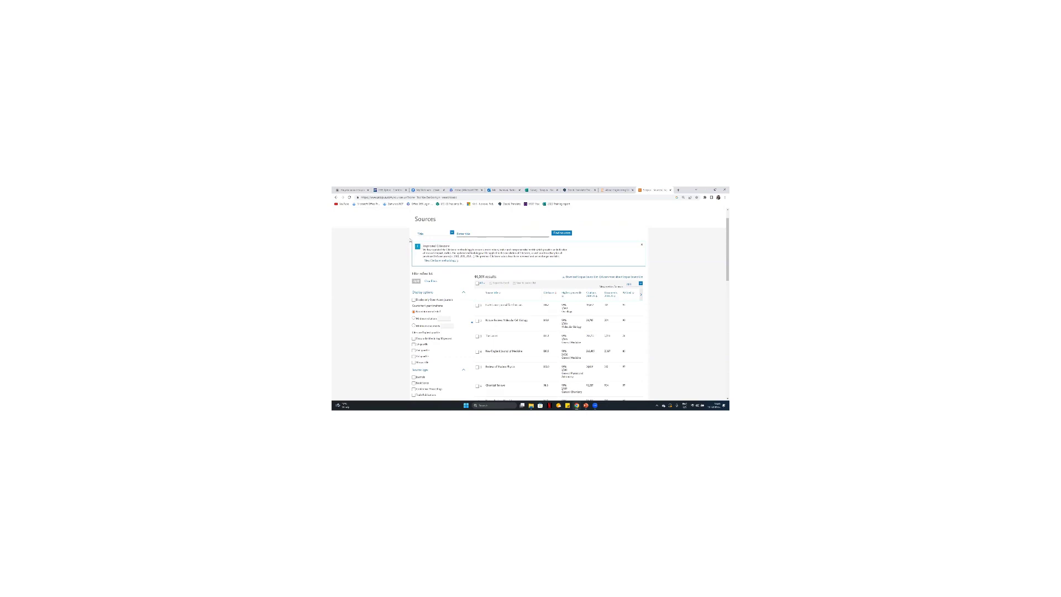
Step: Restrict the source list to the publisher Elsevier
left_click(452, 233)
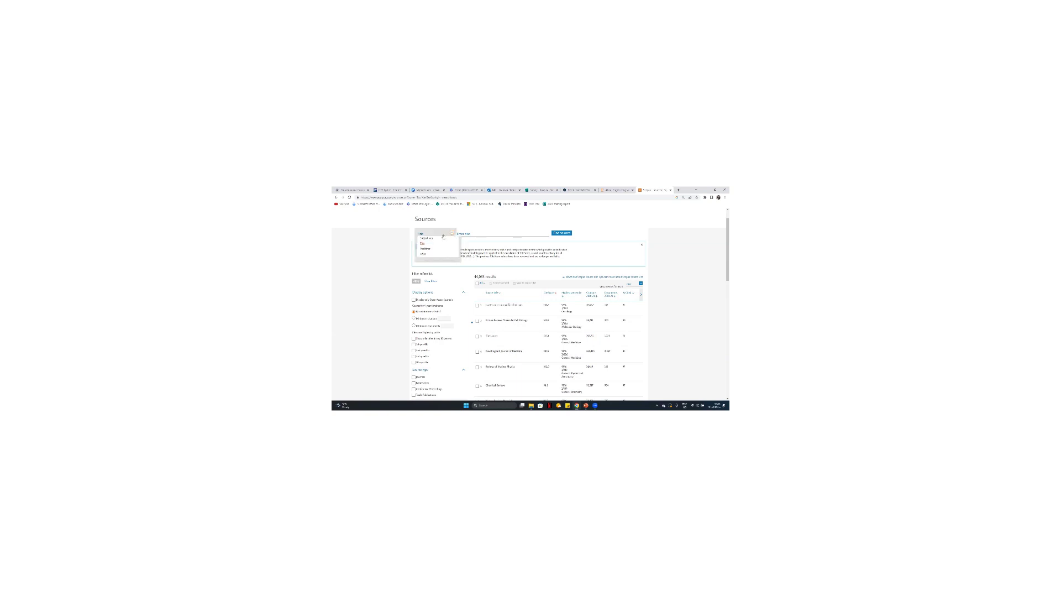
left_click(430, 249)
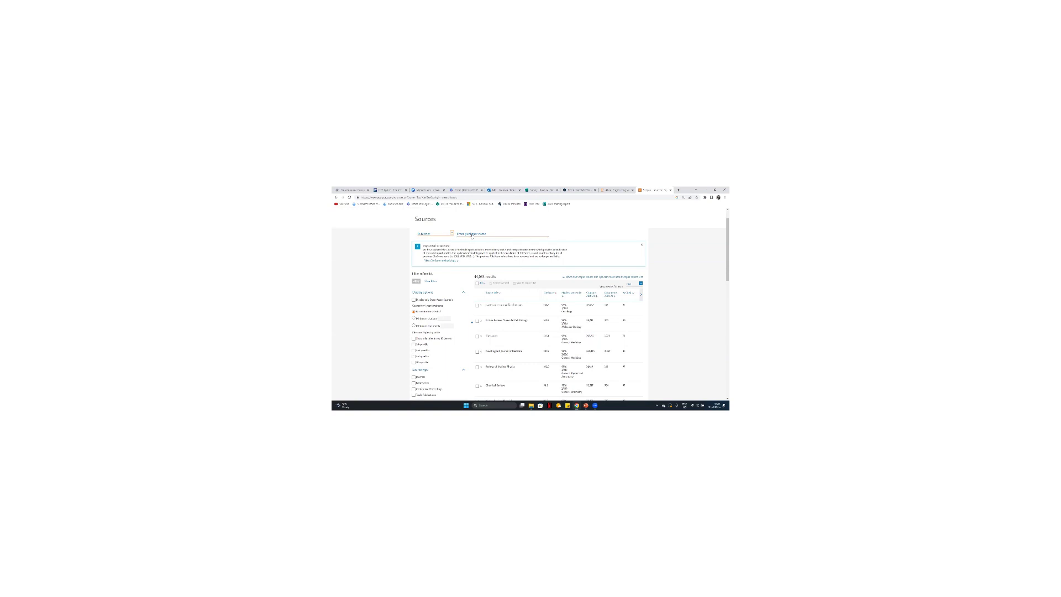
left_click(471, 234)
type("Elsevier")
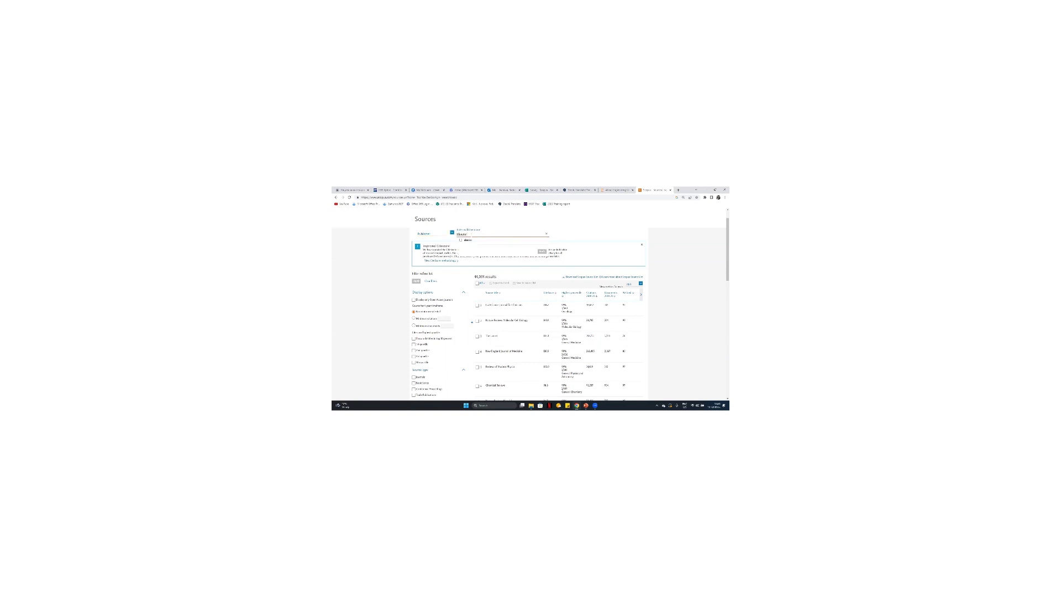
left_click(461, 241)
left_click(540, 252)
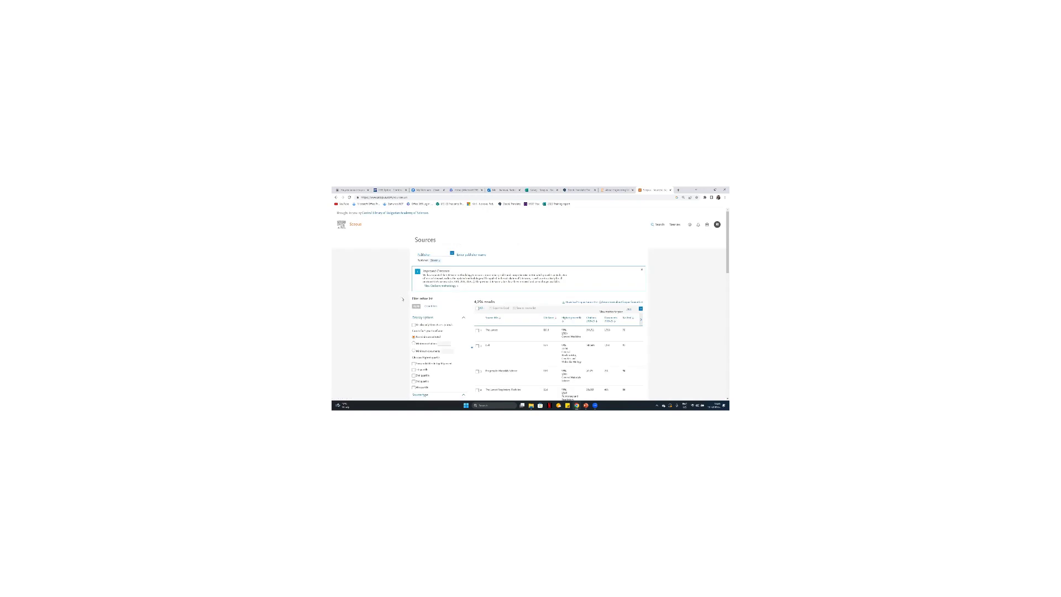
Step: Sort the Elsevier sources by CiteScore in ascending order, and return to descending order
scroll(403, 308, "down", 2)
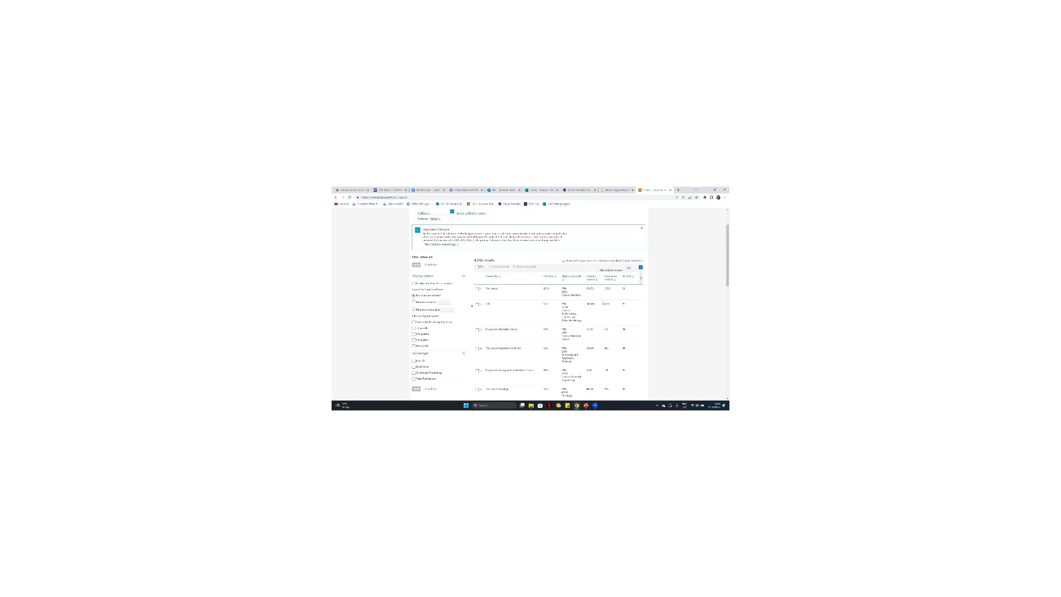
scroll(604, 303, "down", 1)
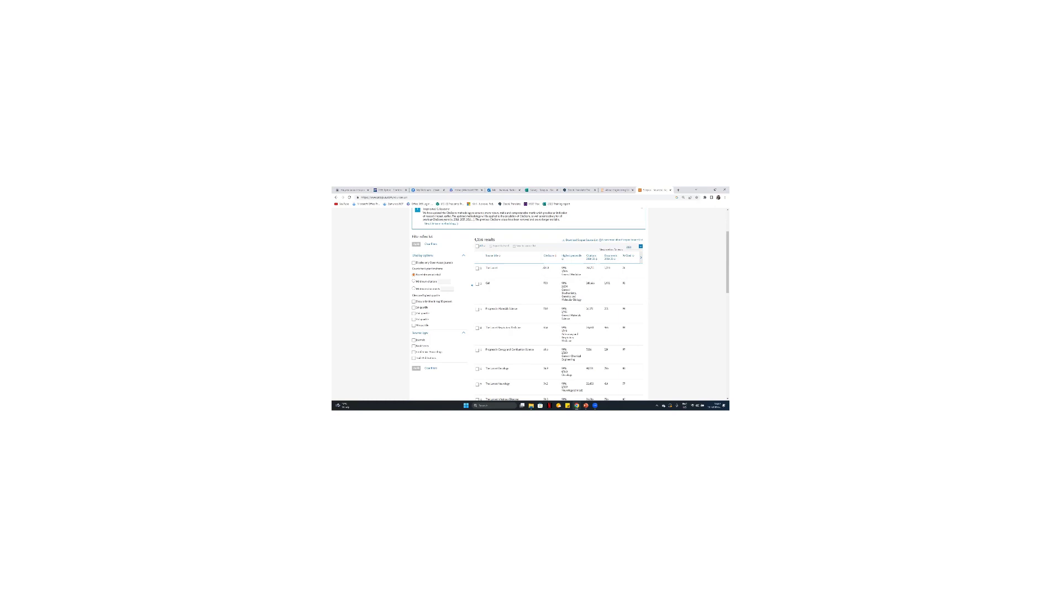
left_click(553, 257)
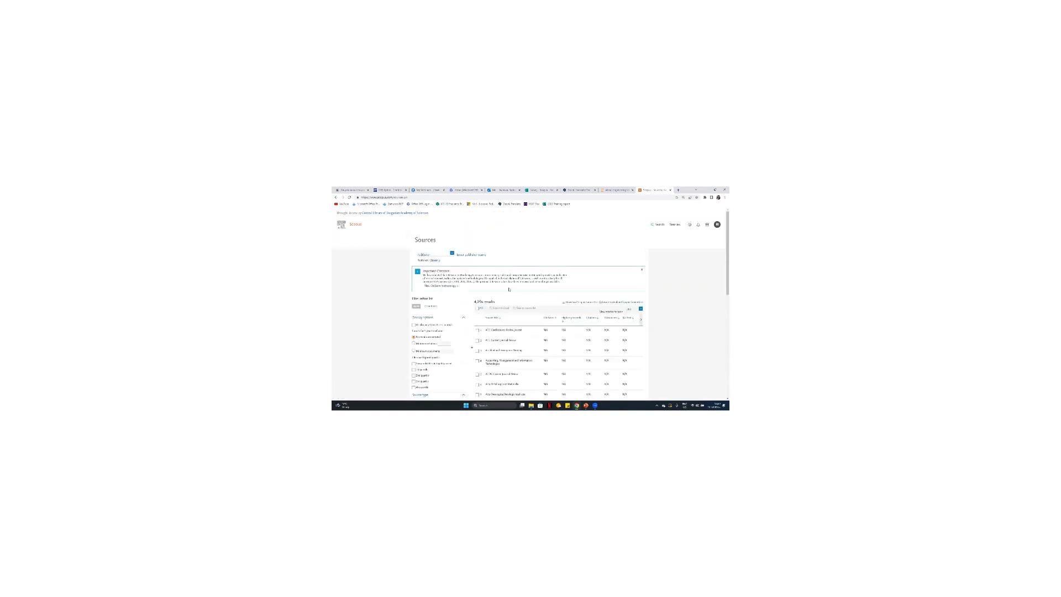
scroll(505, 296, "down", 1)
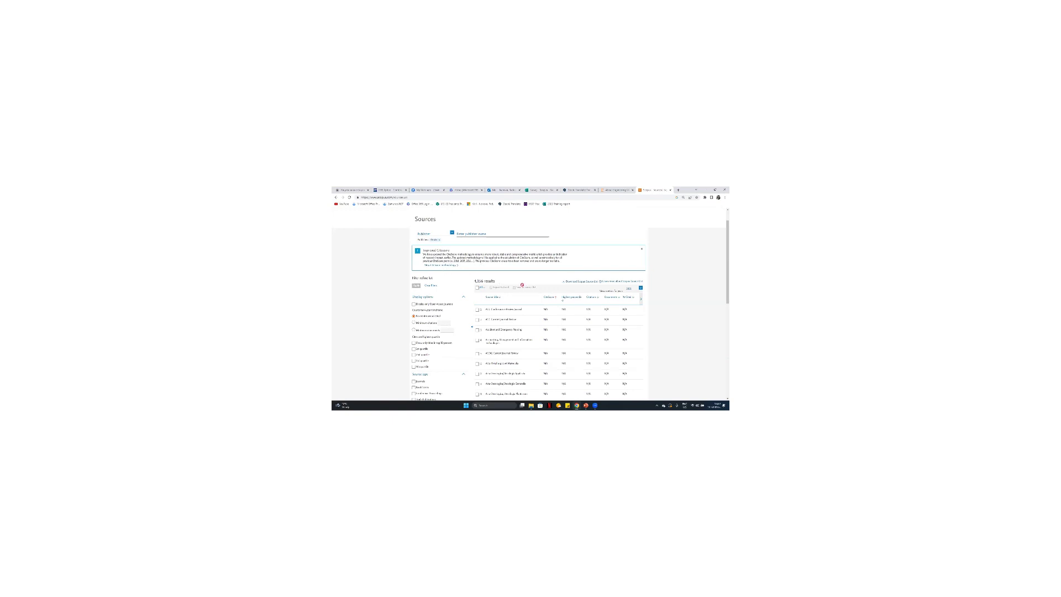
left_click(548, 298)
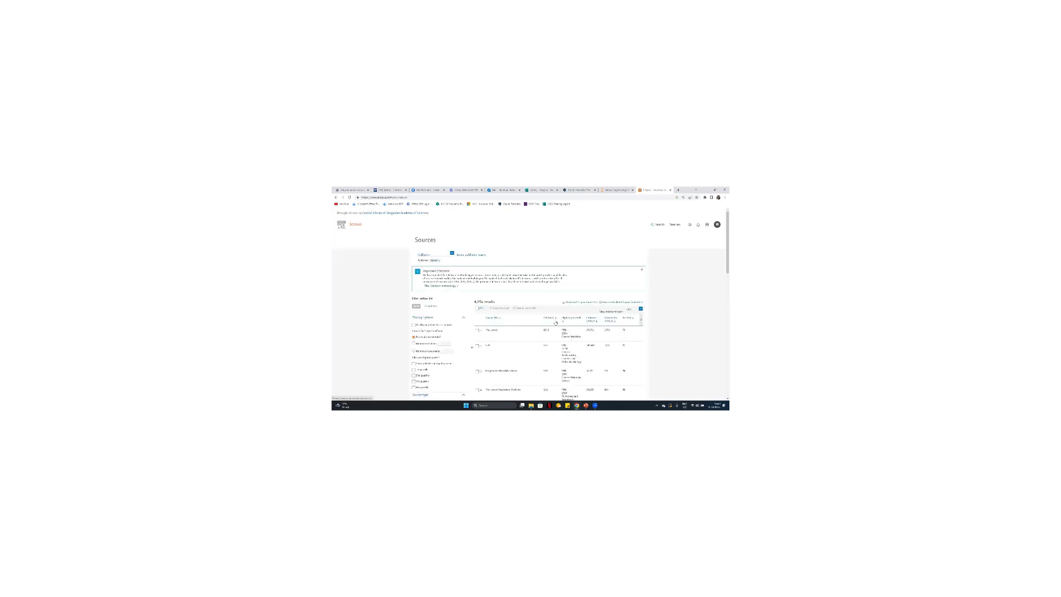
Step: Examine the further metric columns of the sources table and return to the first set of columns
scroll(556, 319, "down", 1)
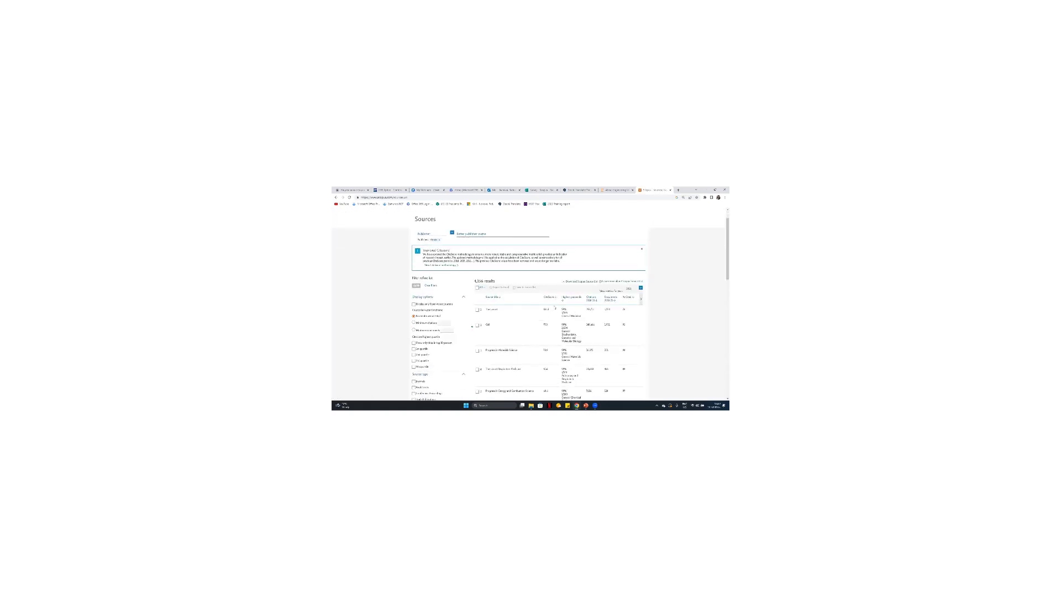
scroll(572, 308, "down", 1)
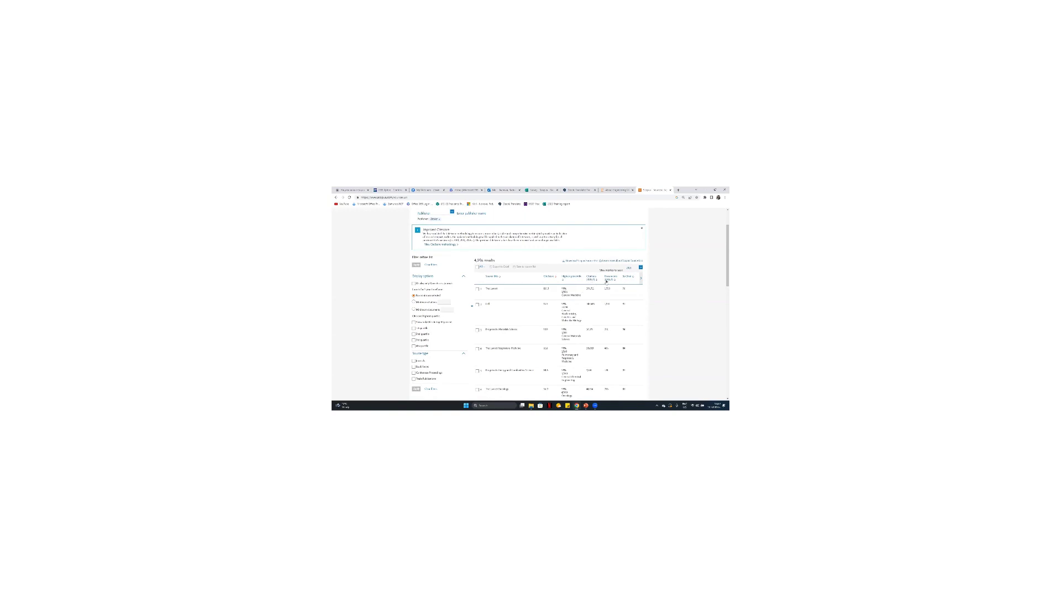
left_click(641, 280)
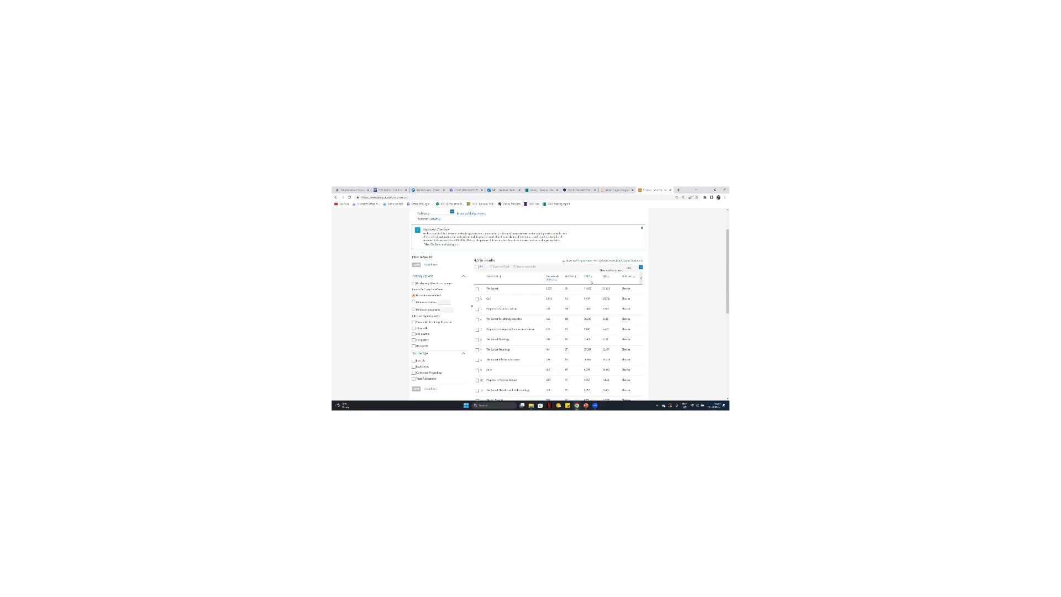
left_click(642, 280)
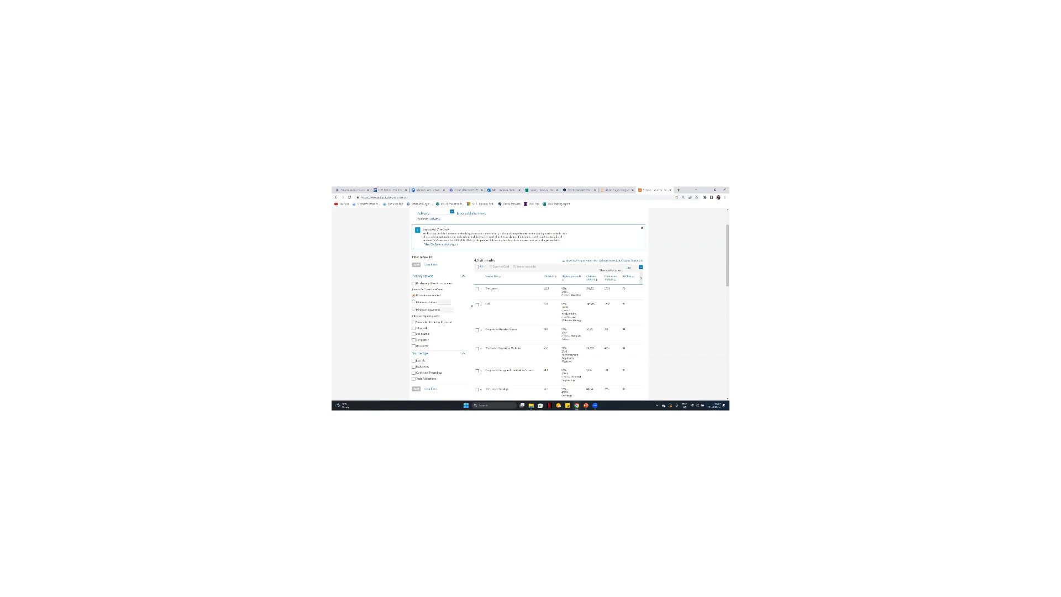
Step: Select all Elsevier sources in the results and try to save them to a source list
left_click(580, 261)
left_click(478, 289)
left_click(478, 330)
left_click(479, 268)
left_click(530, 267)
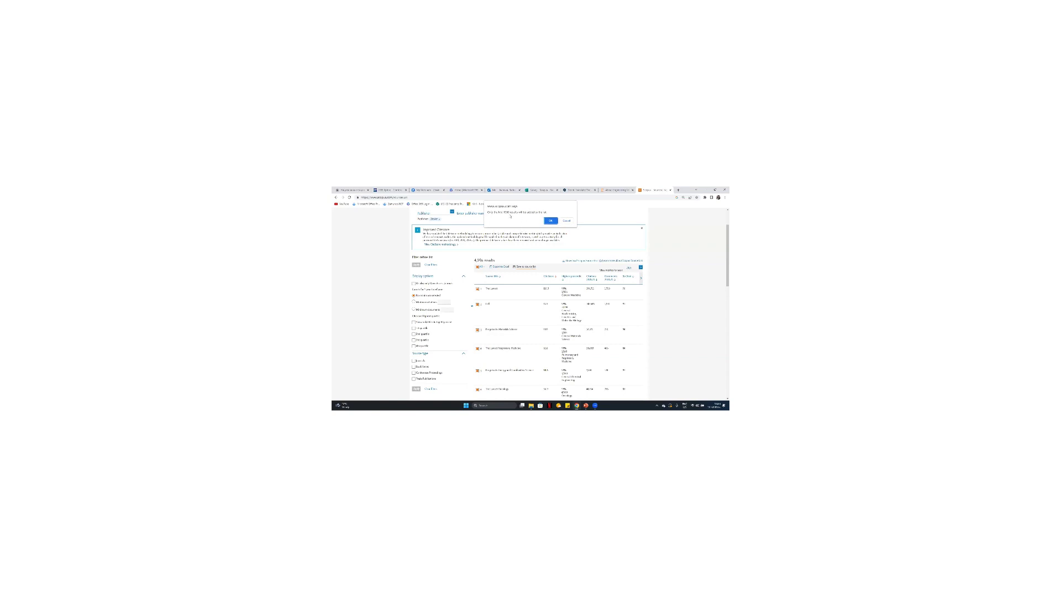
left_click(566, 221)
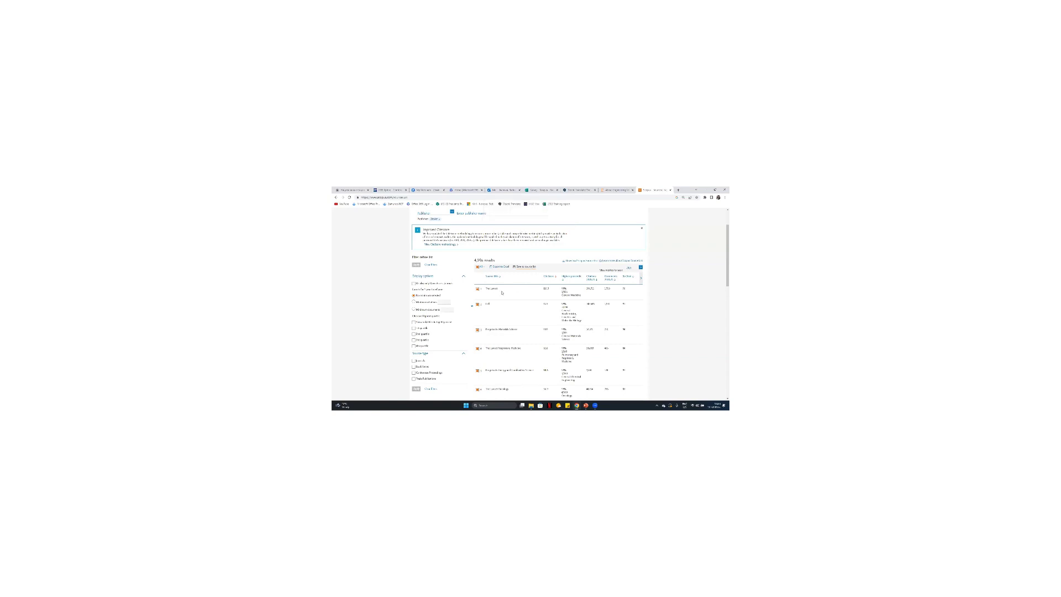
Step: Select only the first two sources, review the new-list and saved-list options for saving them to a source list, and cancel
left_click(479, 268)
left_click(526, 267)
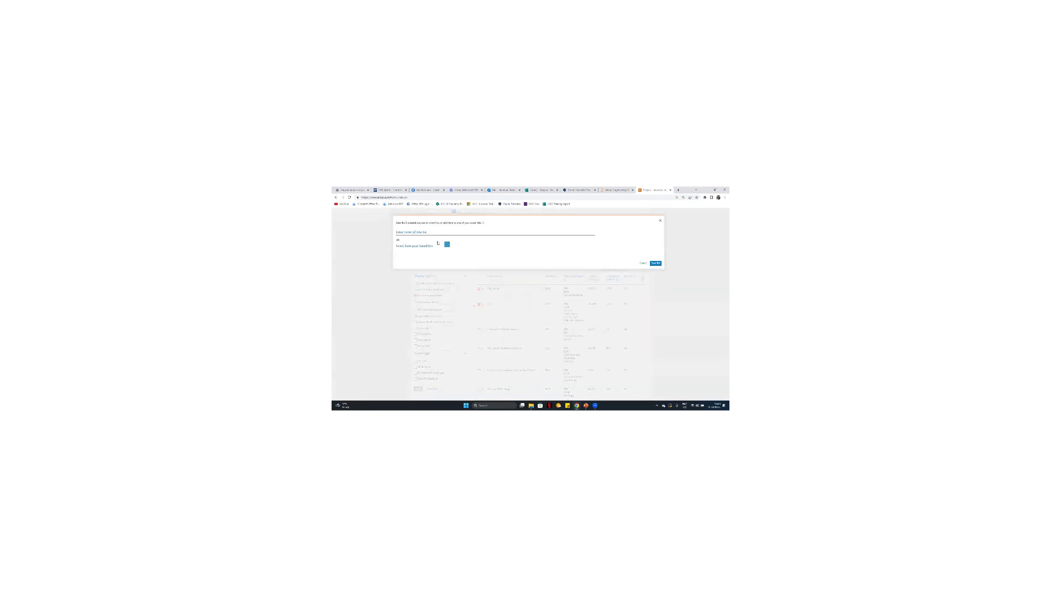
left_click(432, 235)
left_click(410, 231)
left_click(447, 245)
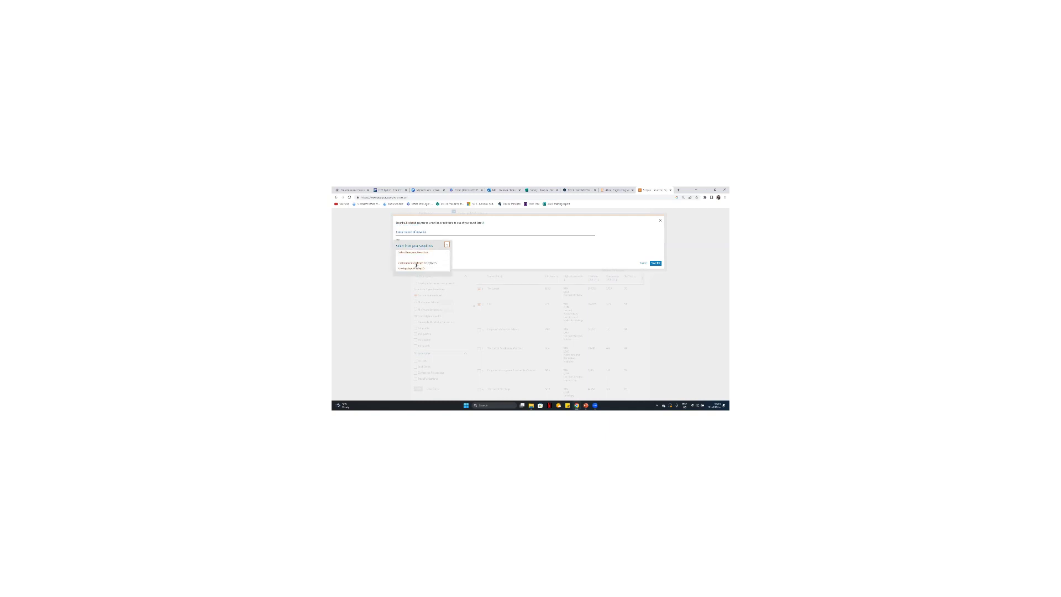
left_click(459, 251)
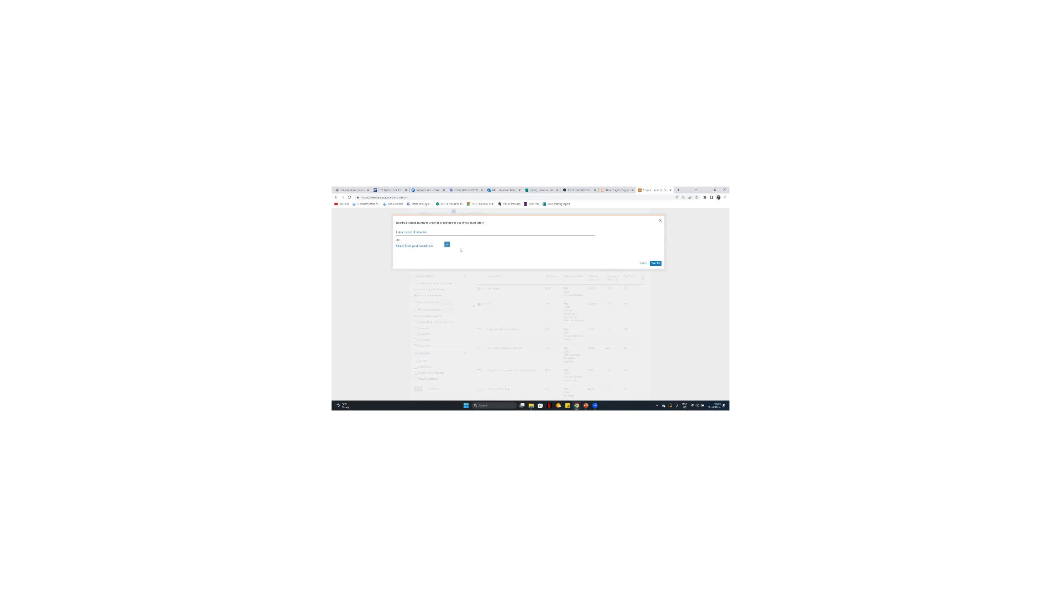
left_click(656, 264)
left_click(644, 264)
Step: View the account's personal options, including the saved lists entry, and close them again
scroll(715, 244, "up", 1)
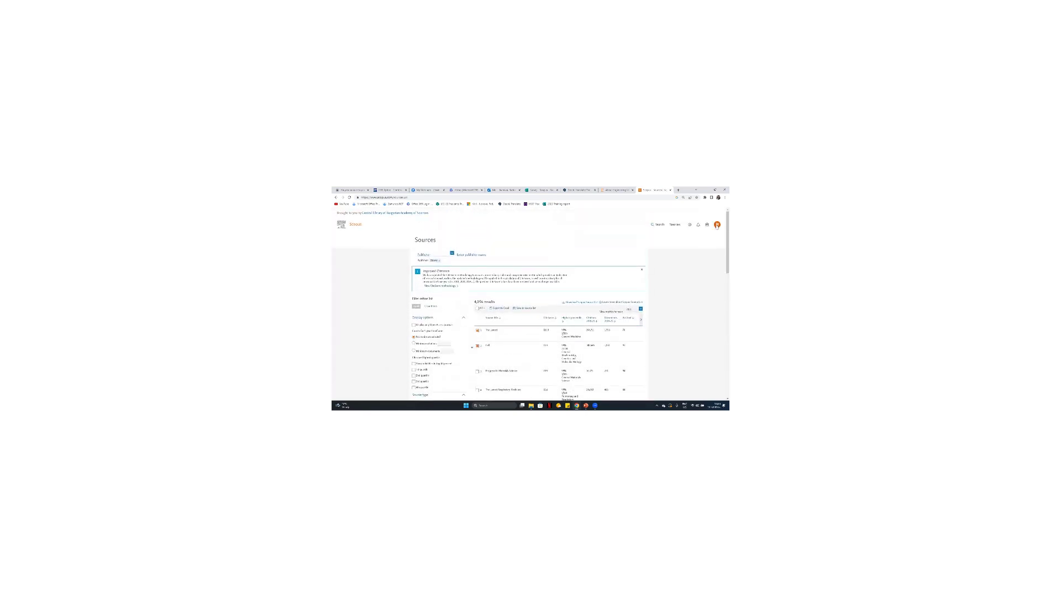
left_click(717, 225)
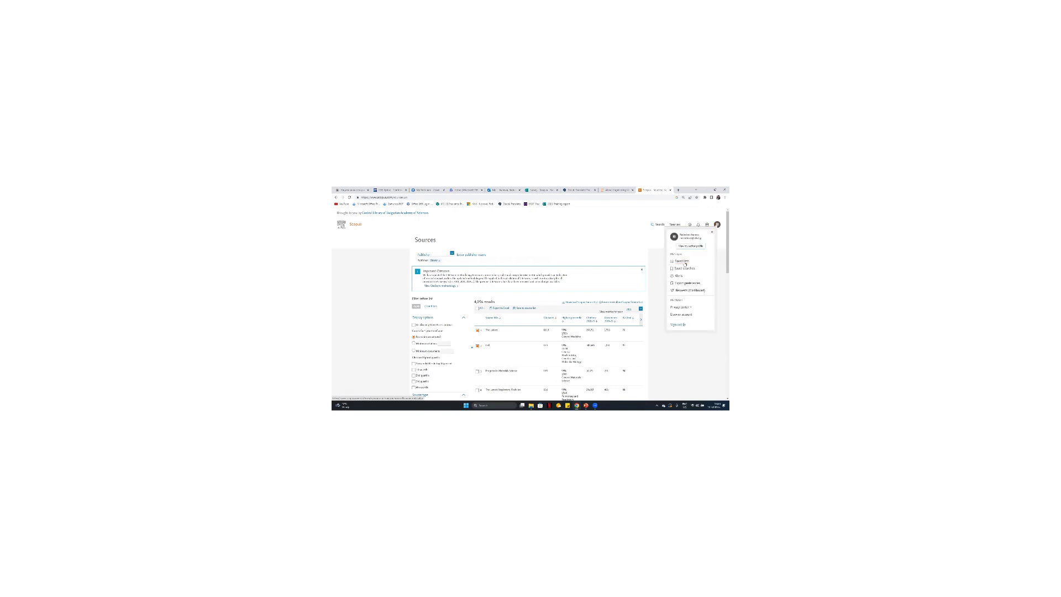
left_click(654, 277)
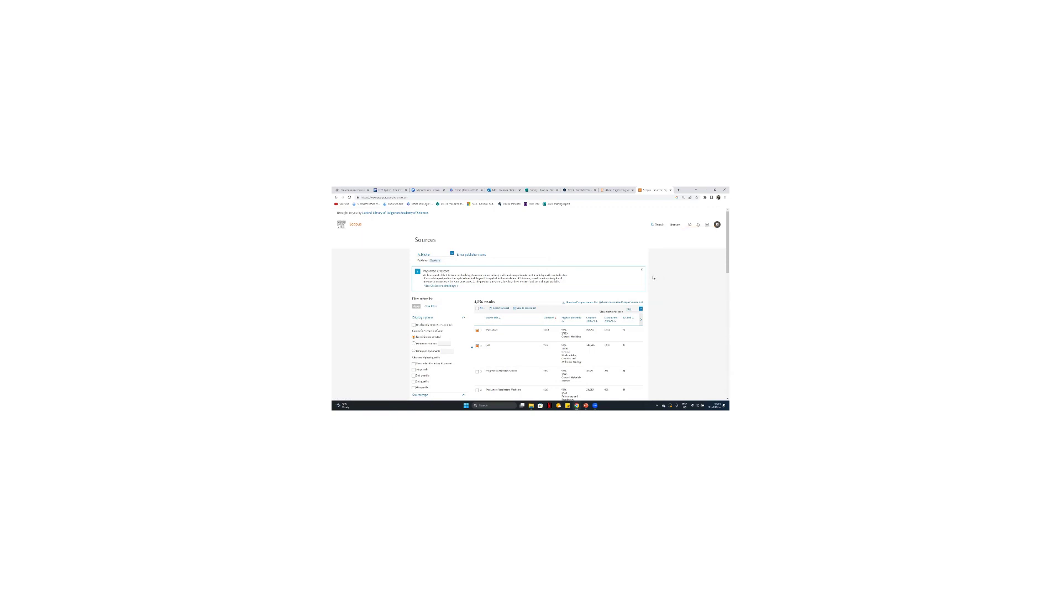
Step: Open the source details page of The Lancet from the Elsevier source results
left_click(495, 331)
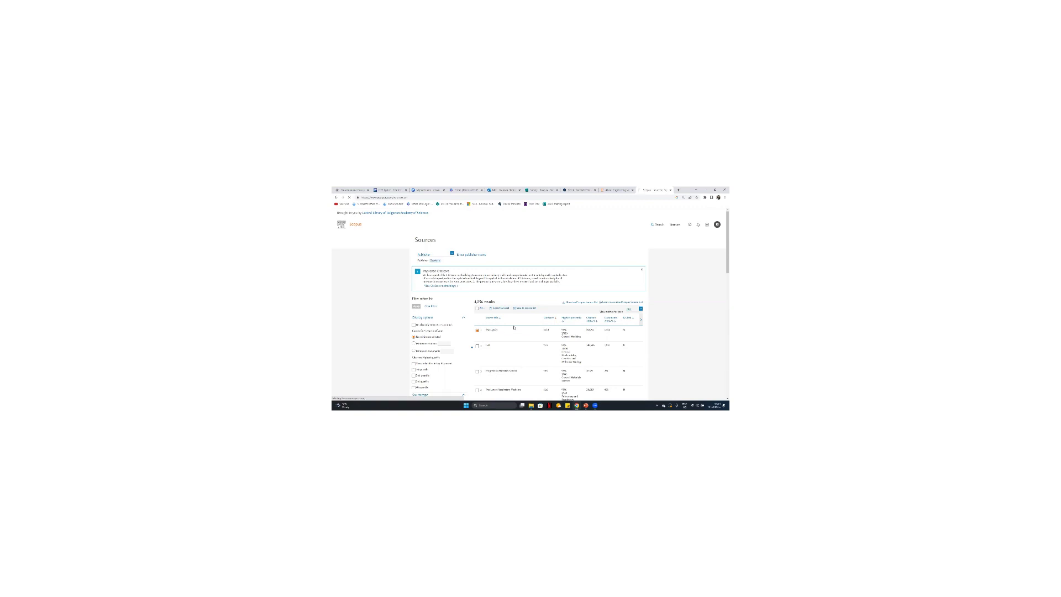